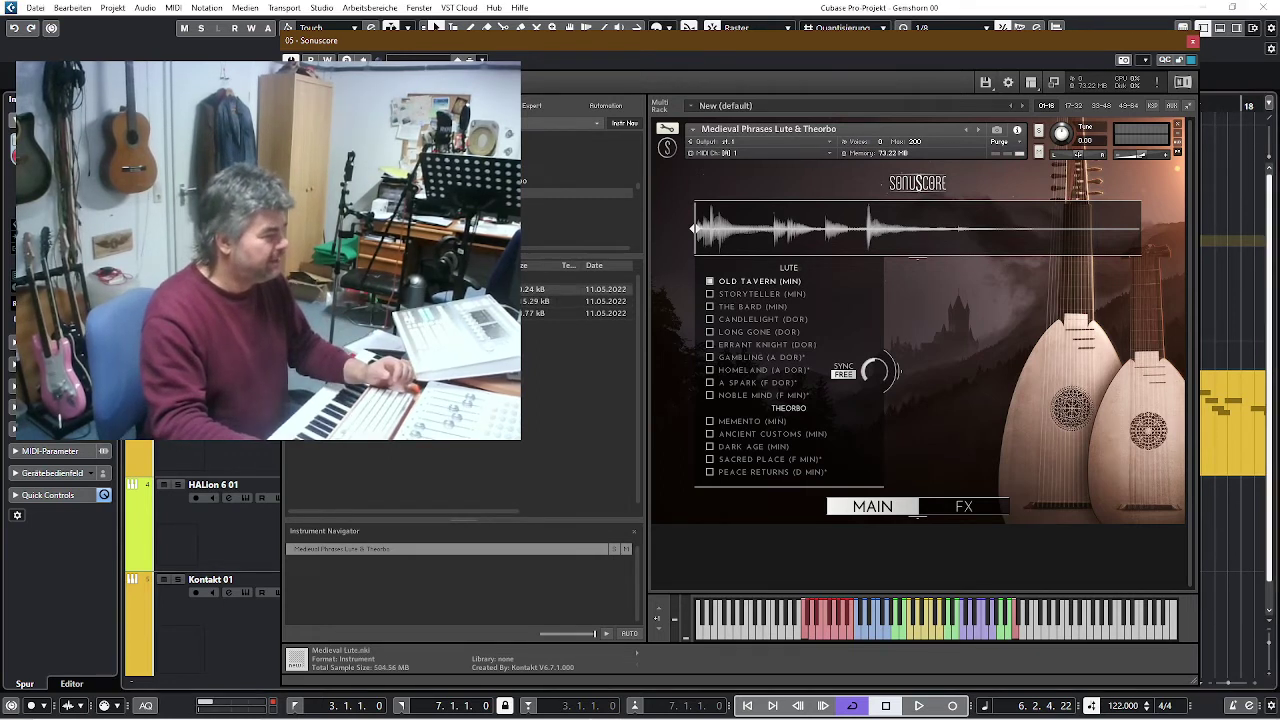
Step: Replace the loaded Medieval Phrases Lute & Theorbo instrument in the rack with Medieval Lute
drag(688, 210, 788, 133)
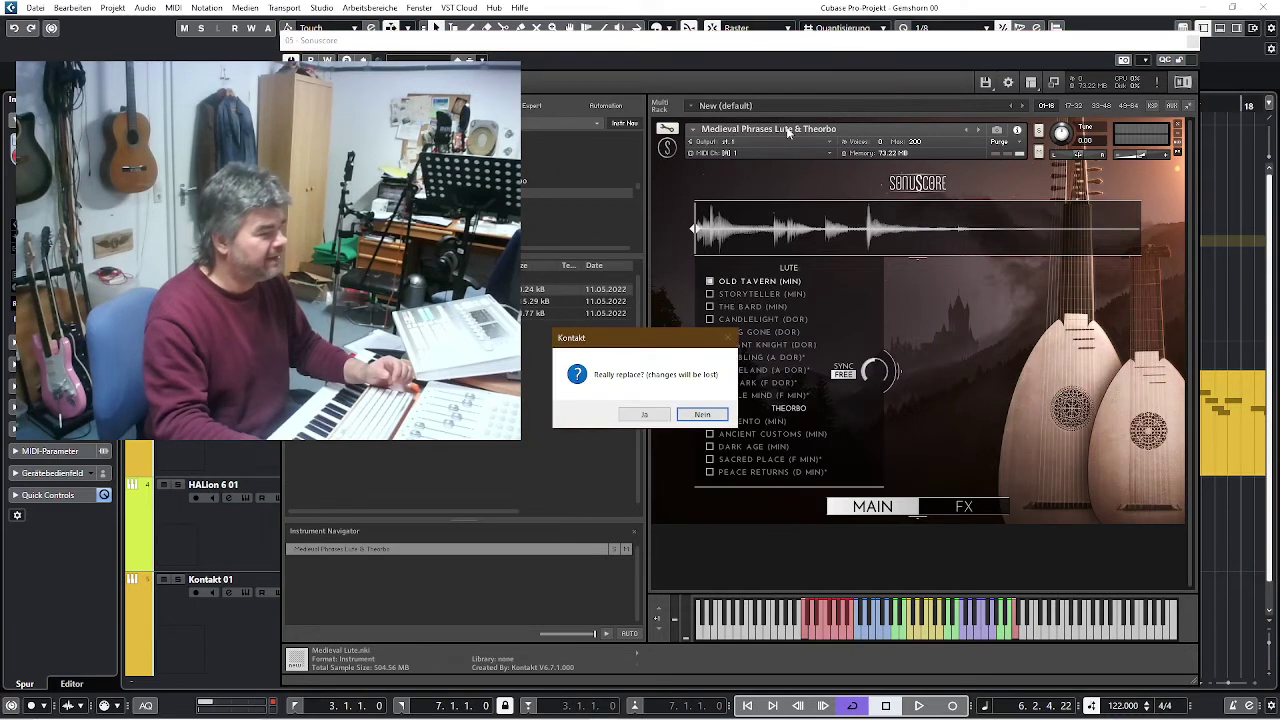
click(648, 413)
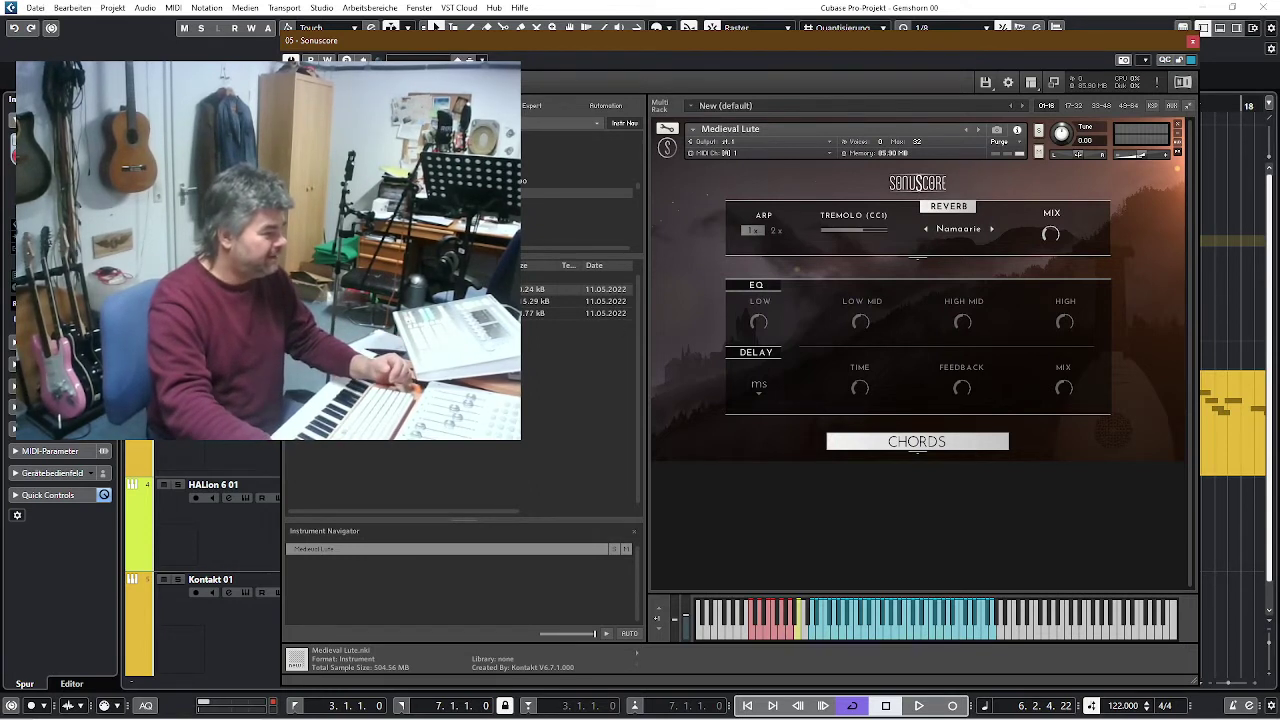
Step: Replace the Medieval Lute in the rack with the Medieval Theorbo instrument
click(590, 313)
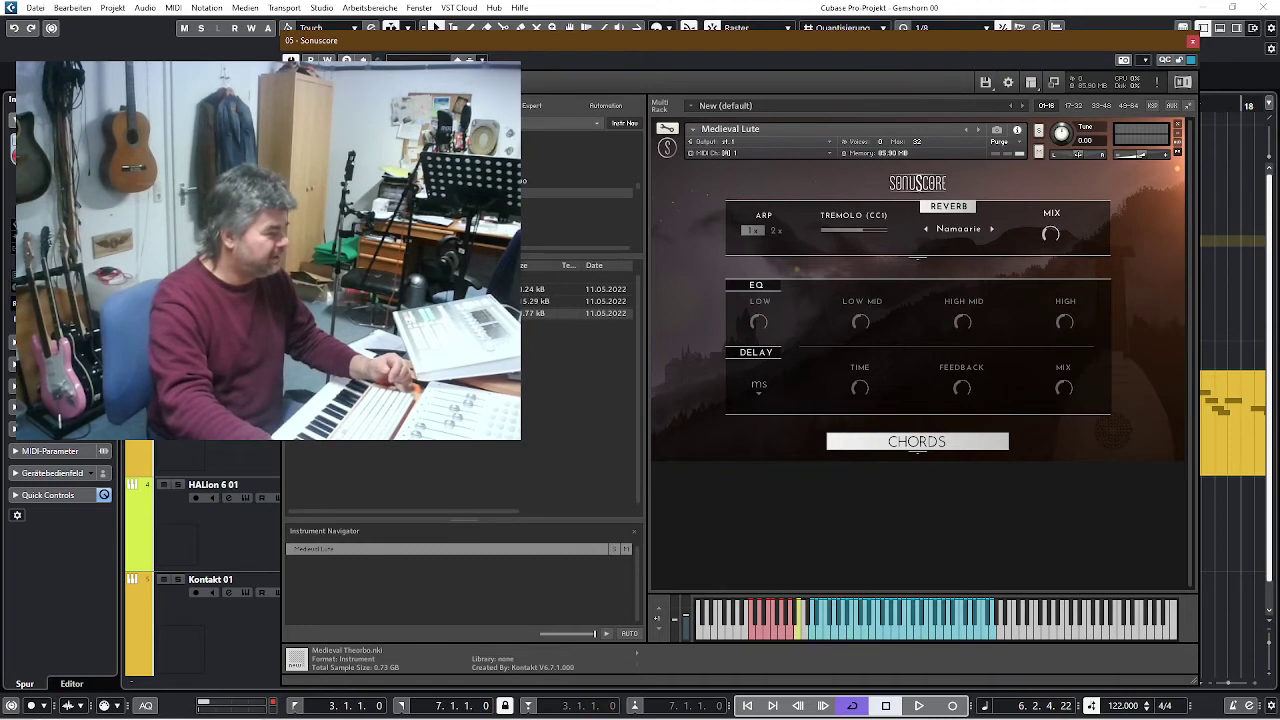
drag(702, 215, 806, 130)
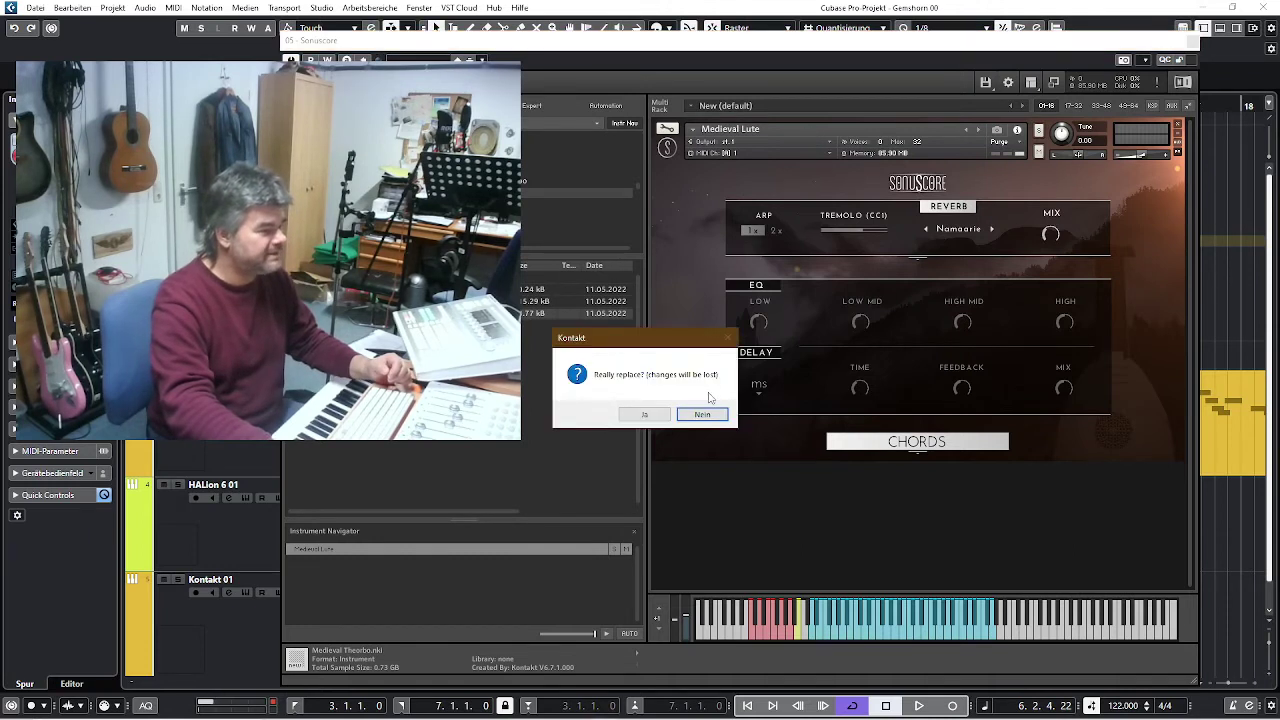
click(652, 413)
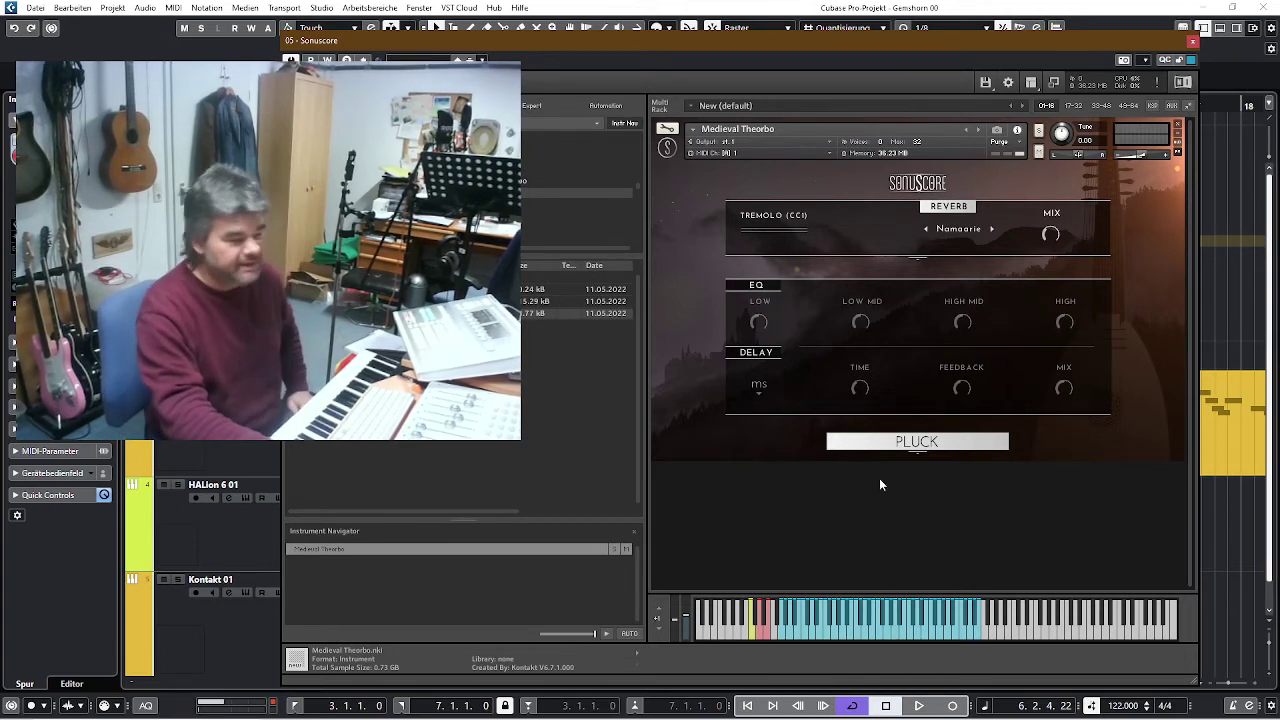
Step: Audition the Medieval Theorbo's Tremolo and Pluck articulations by alternating between their keyswitches, ending on Pluck
click(762, 634)
click(762, 634)
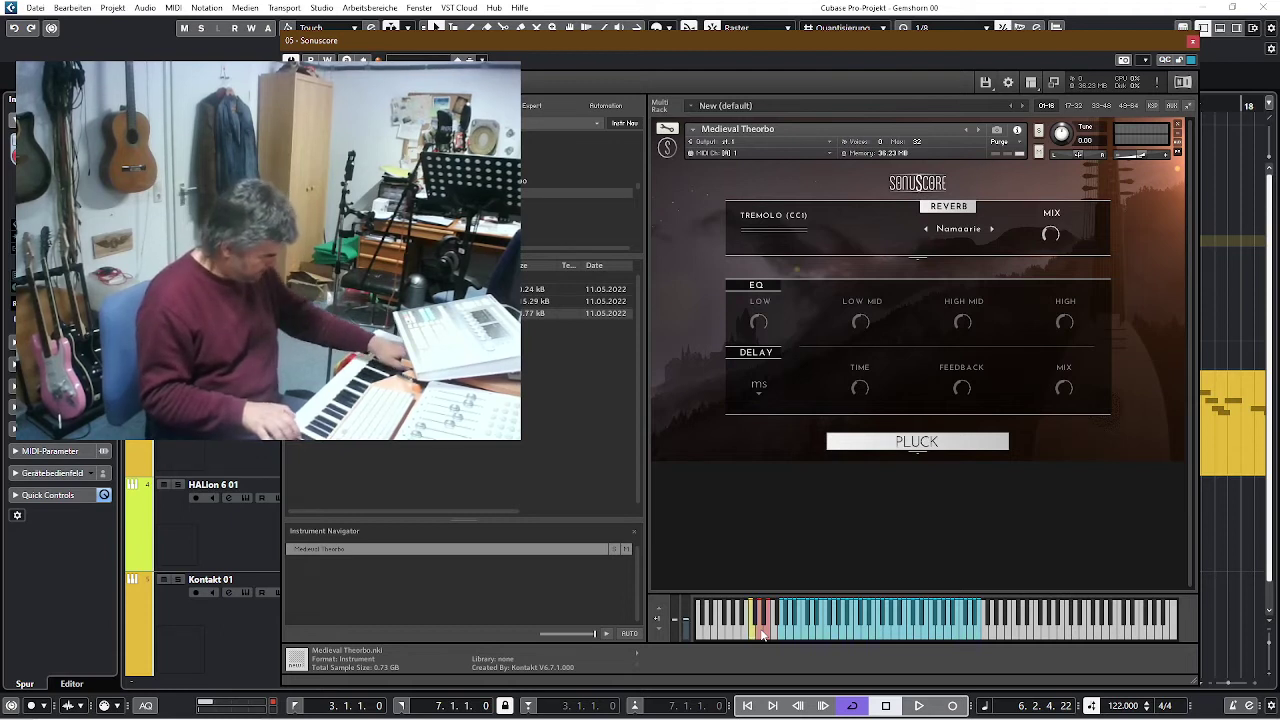
click(762, 634)
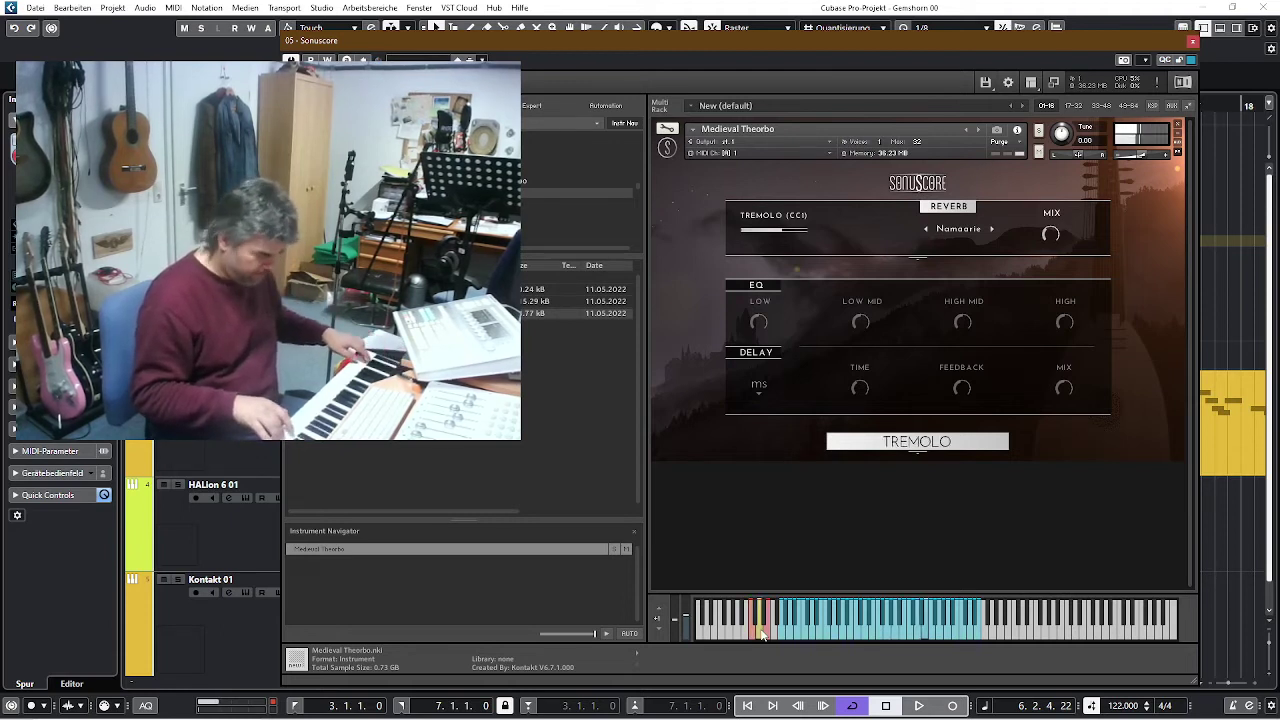
click(762, 634)
click(762, 634)
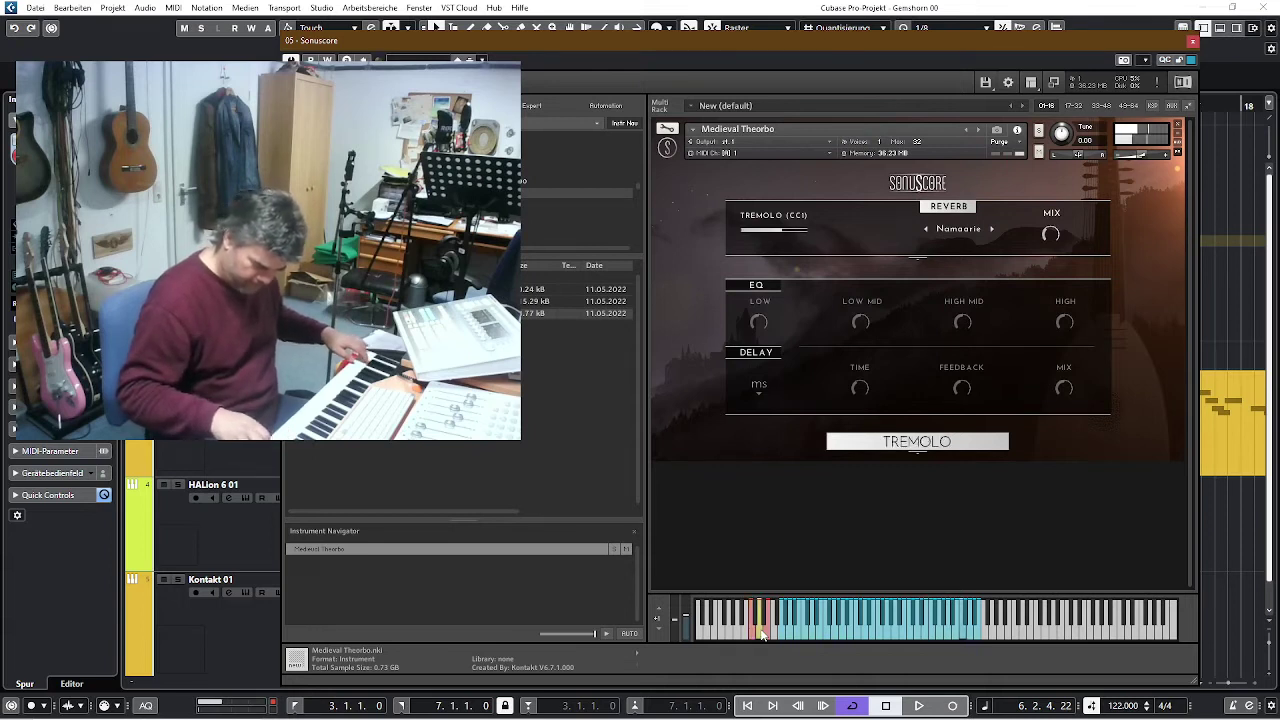
click(762, 634)
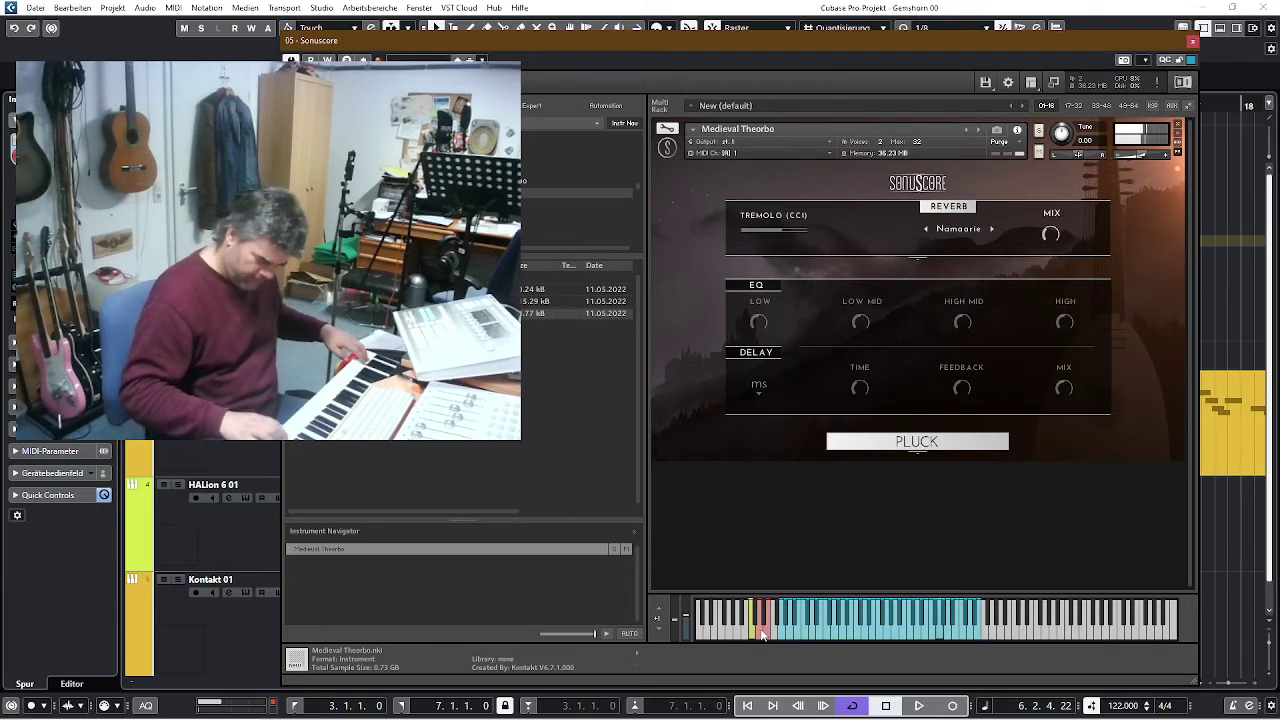
click(762, 634)
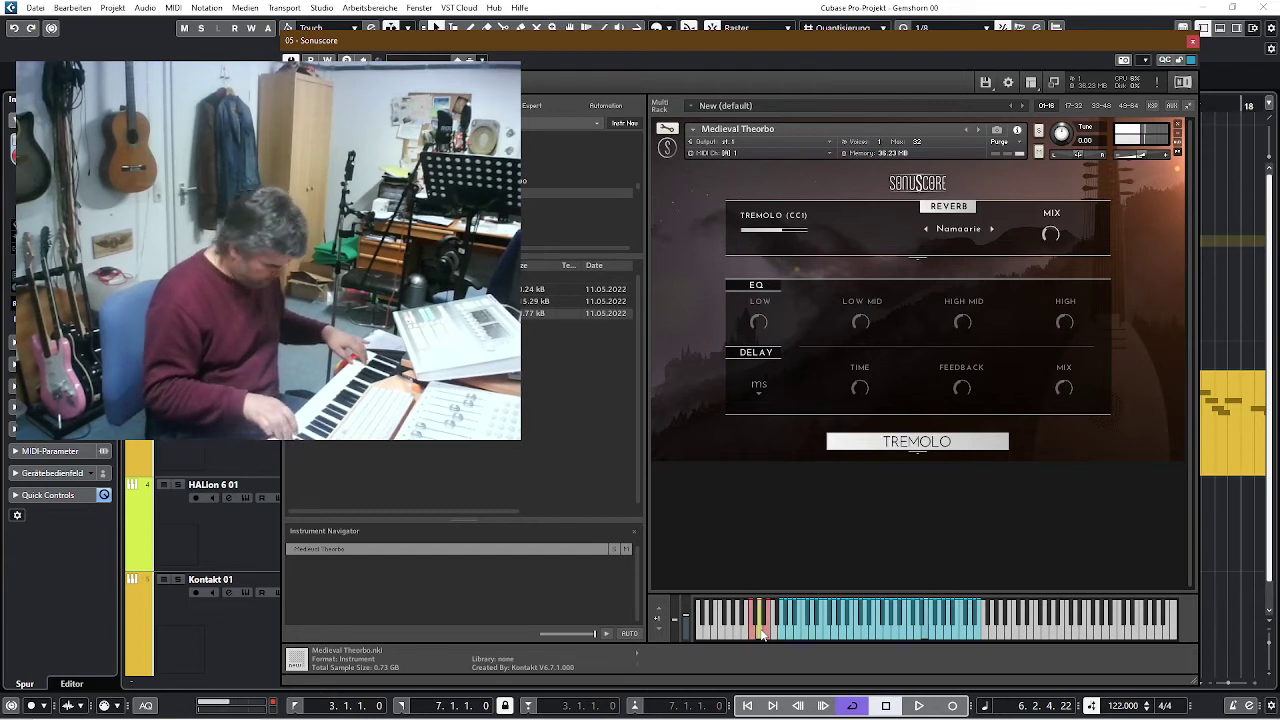
click(762, 634)
click(762, 634)
click(762, 634)
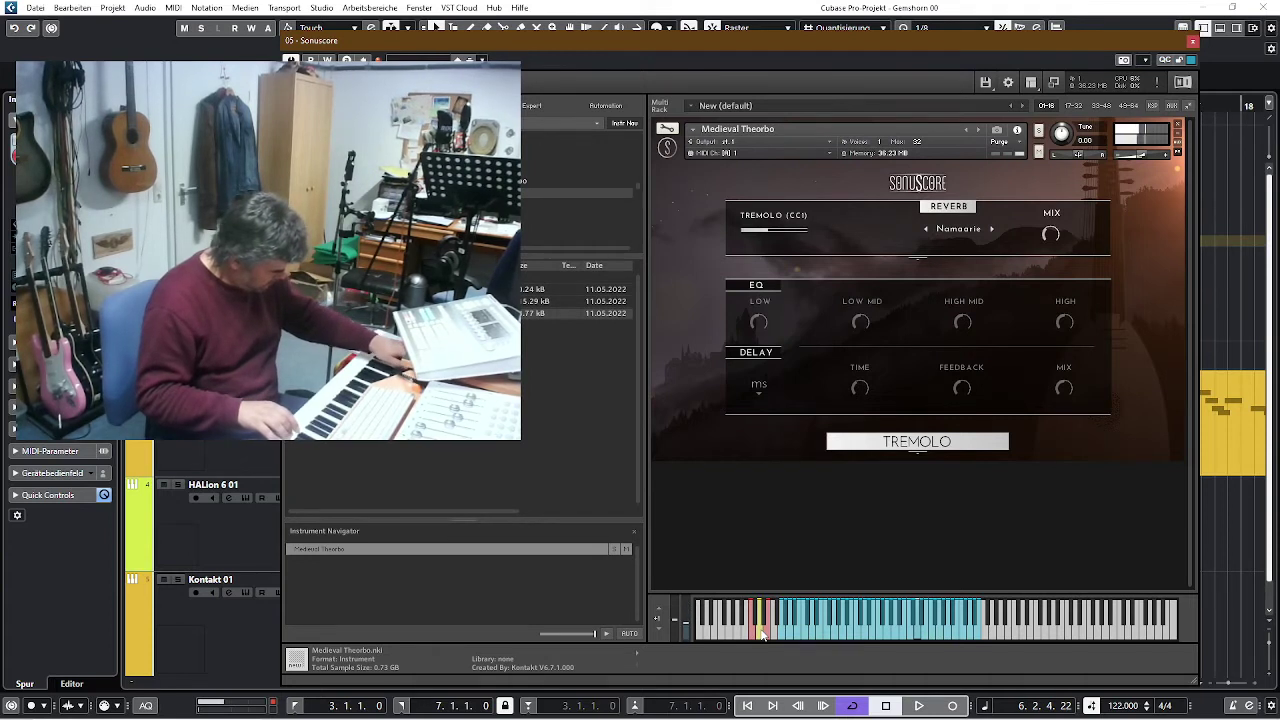
click(762, 634)
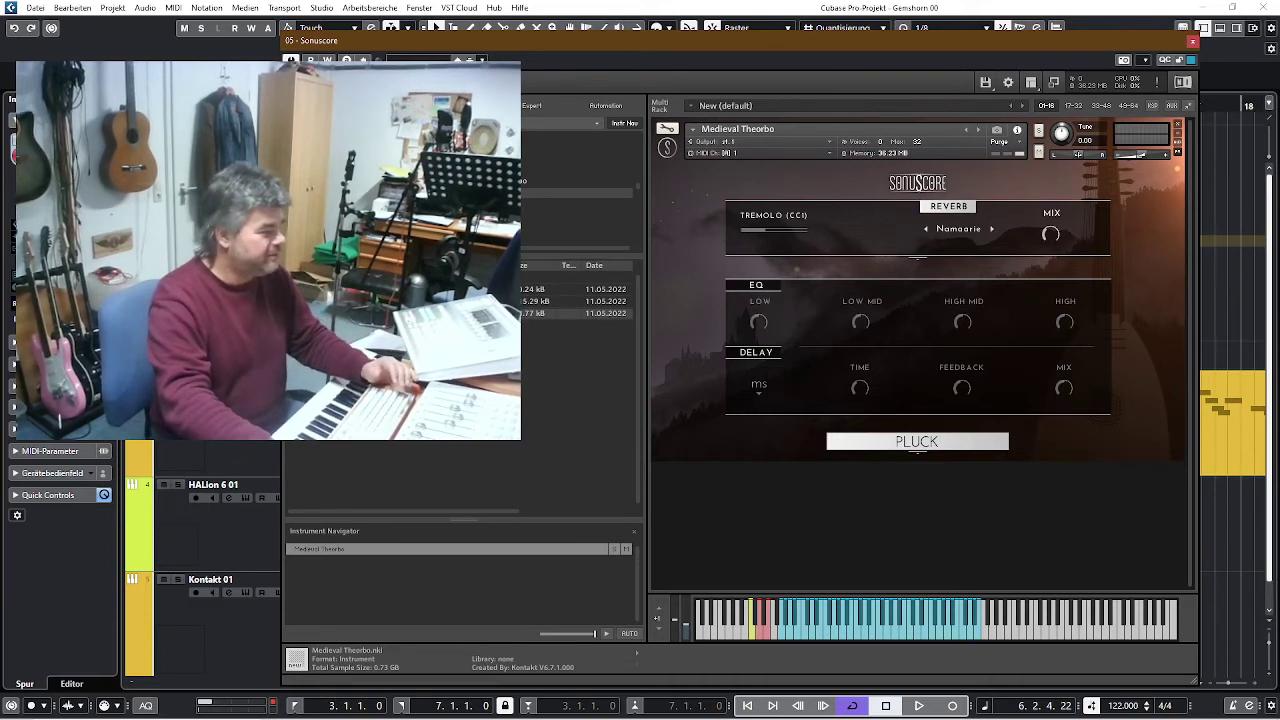
Step: Load Medieval Phrases Lute & Theorbo in place of the Medieval Theorbo
click(580, 301)
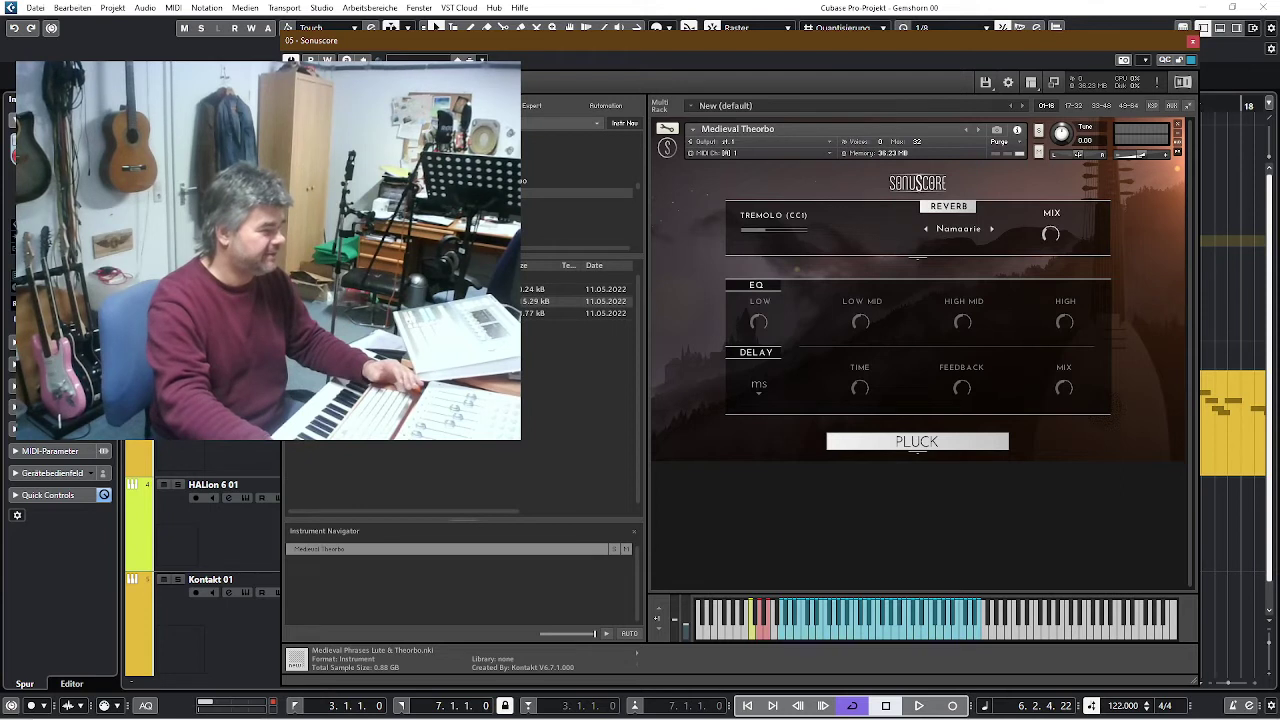
drag(806, 132, 804, 138)
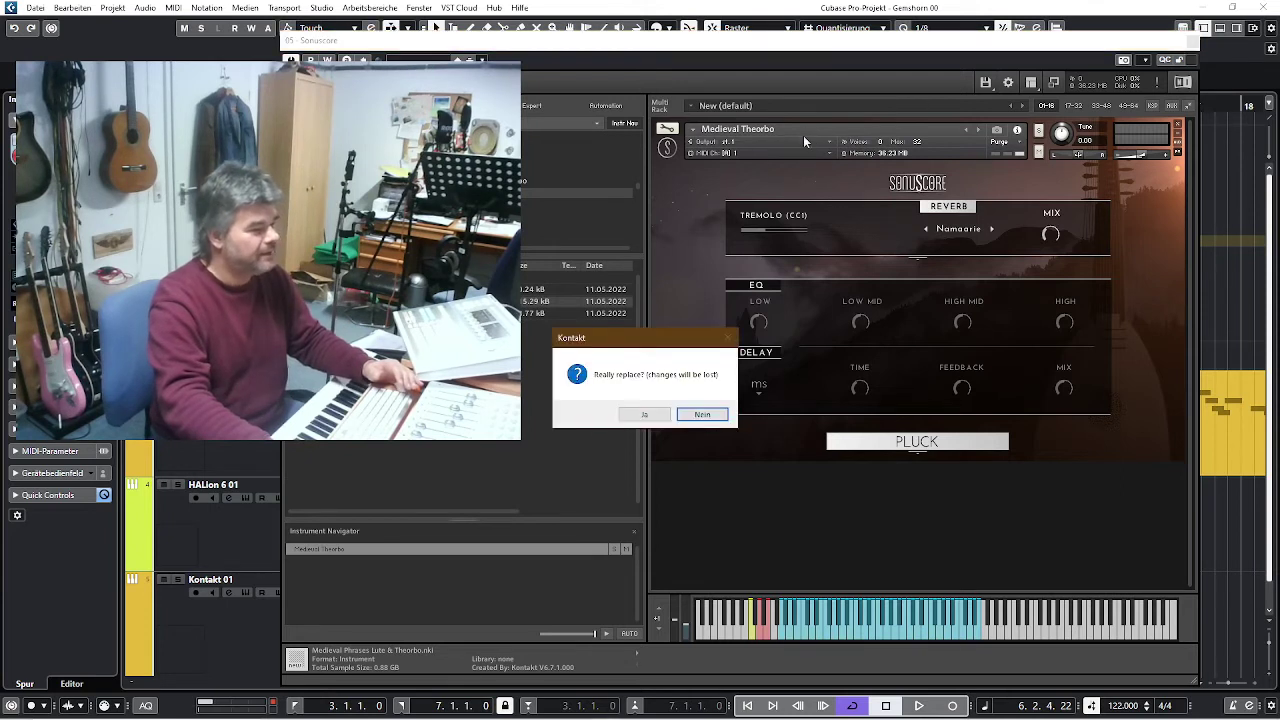
click(645, 414)
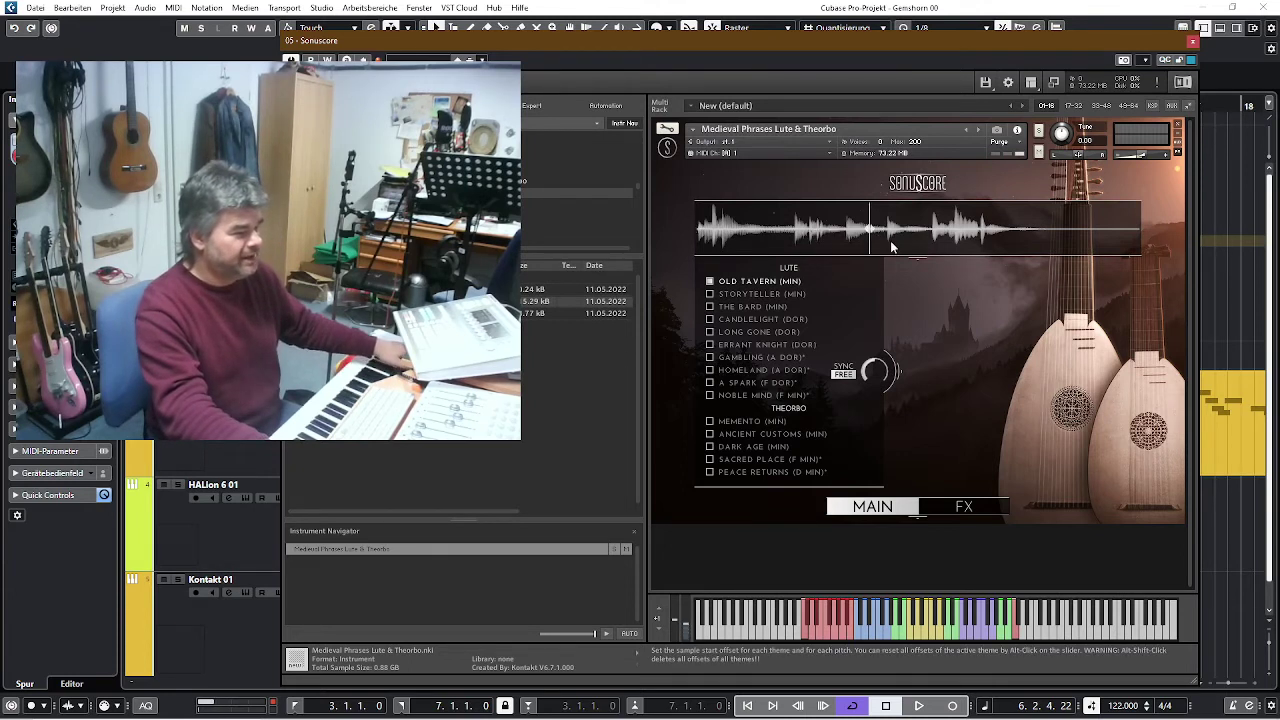
Step: Adjust the sample start offset of the Old Tavern phrase and set the phrase tempo mode to Sync
drag(990, 230, 822, 232)
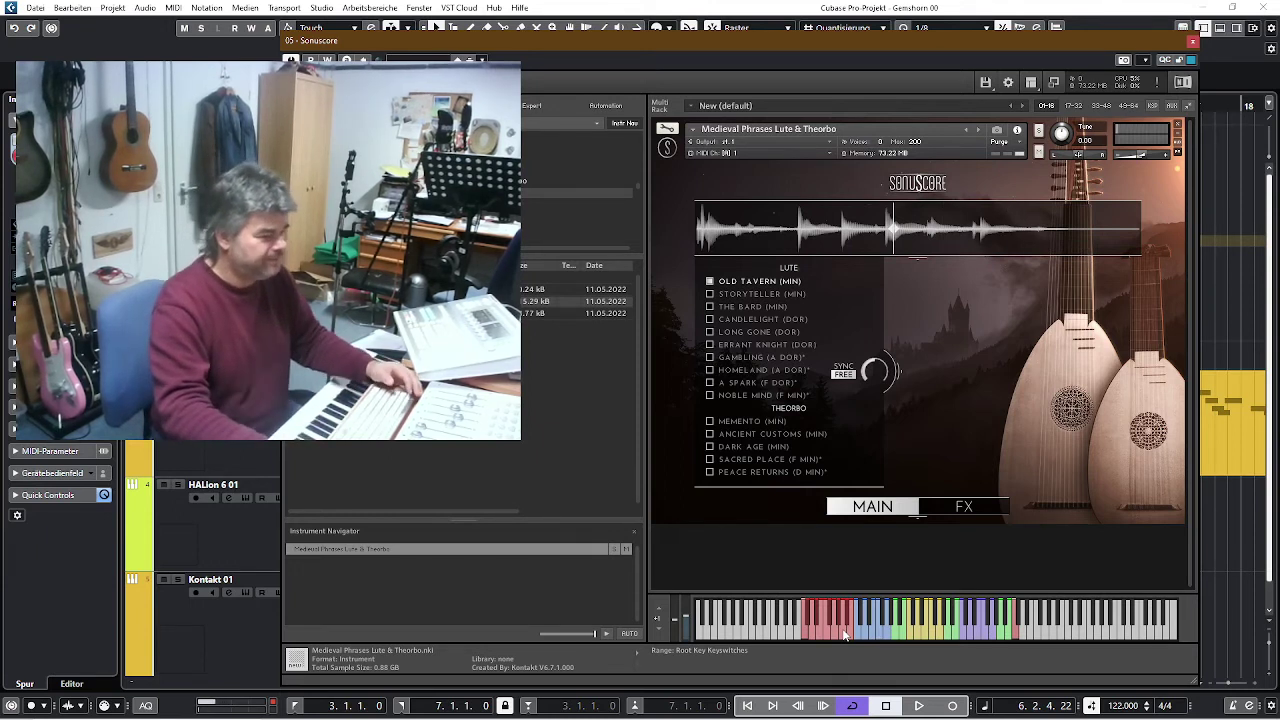
click(843, 371)
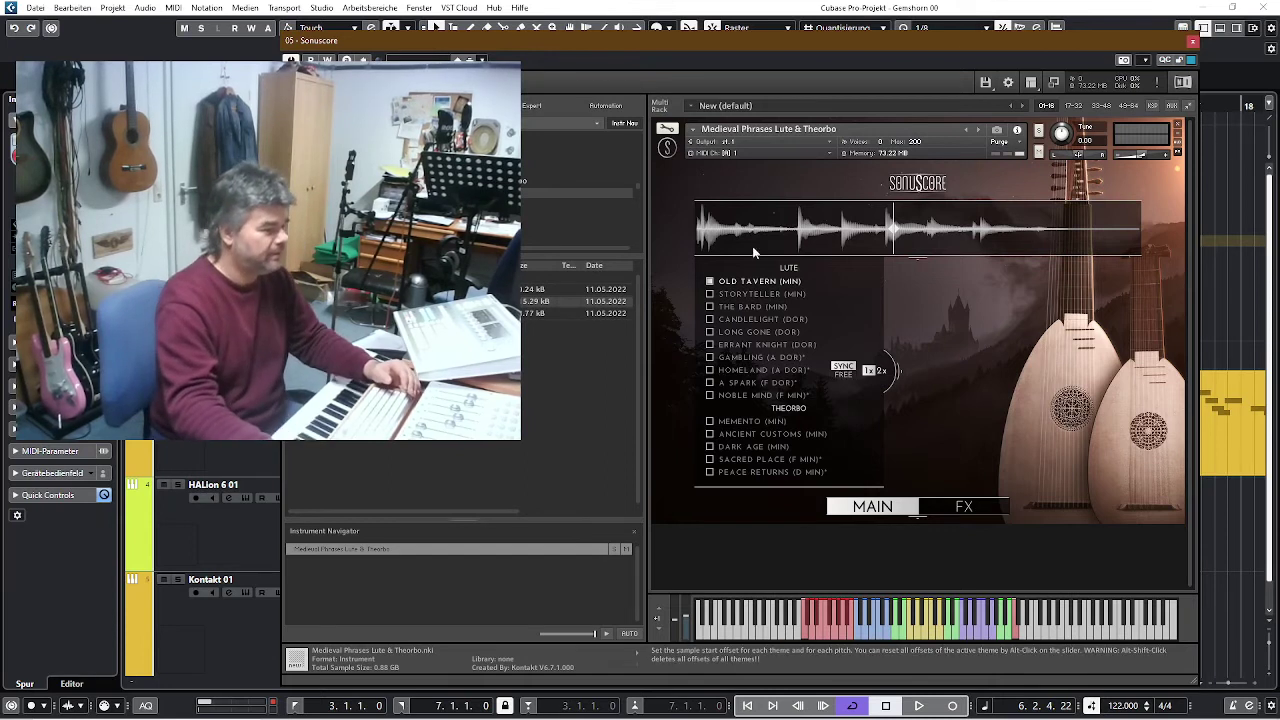
Step: Switch the phrase theme from Old Tavern to Storyteller, and replace it with the theorbo themes, ending on Sacred Place (F min)
click(708, 288)
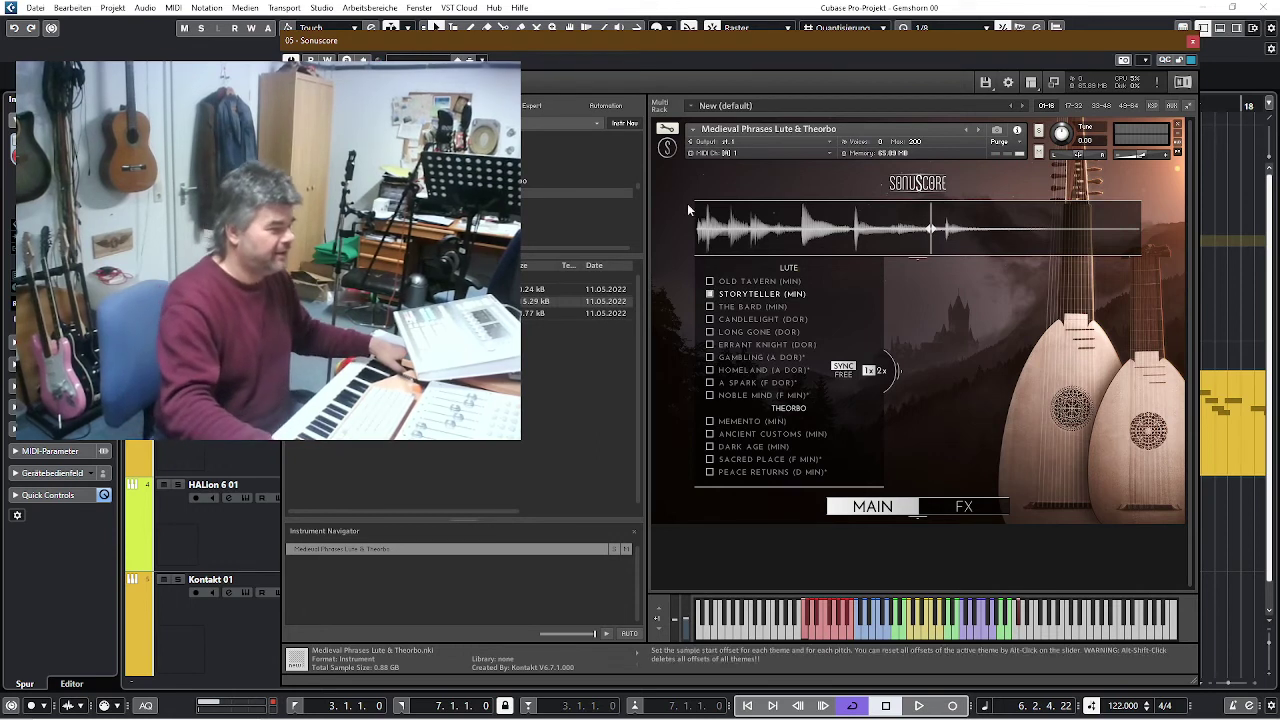
click(711, 295)
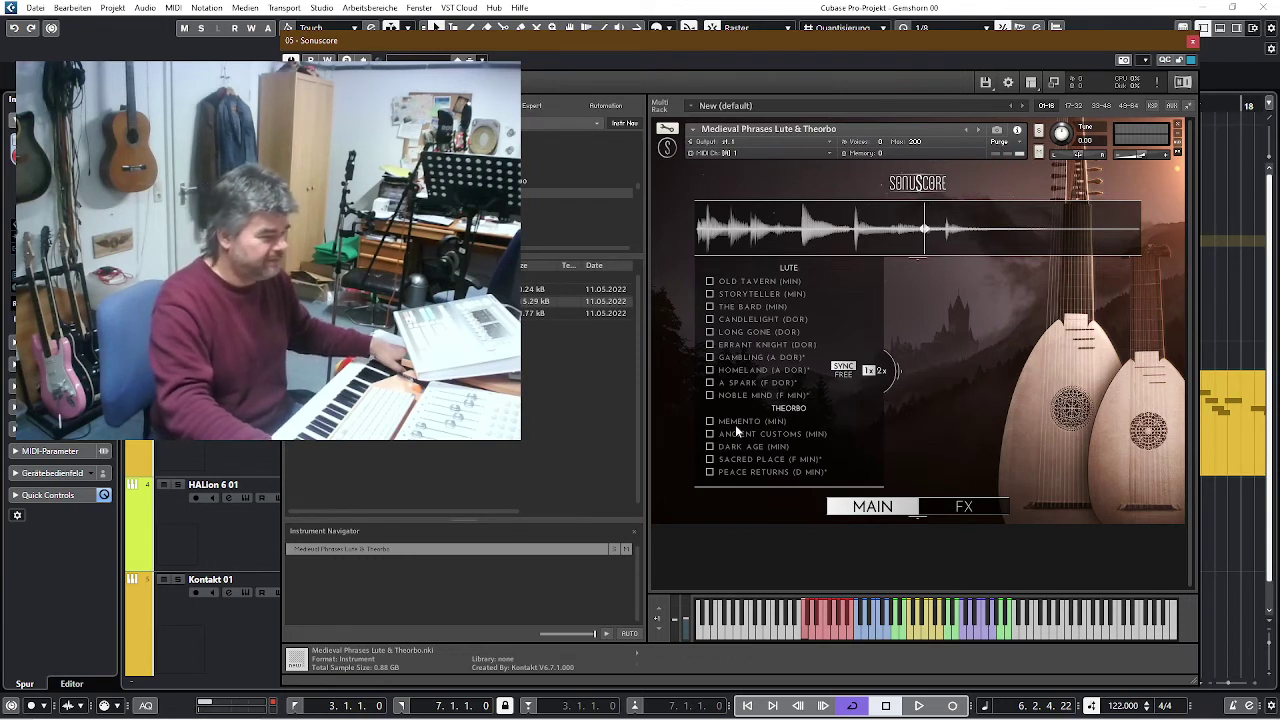
click(711, 433)
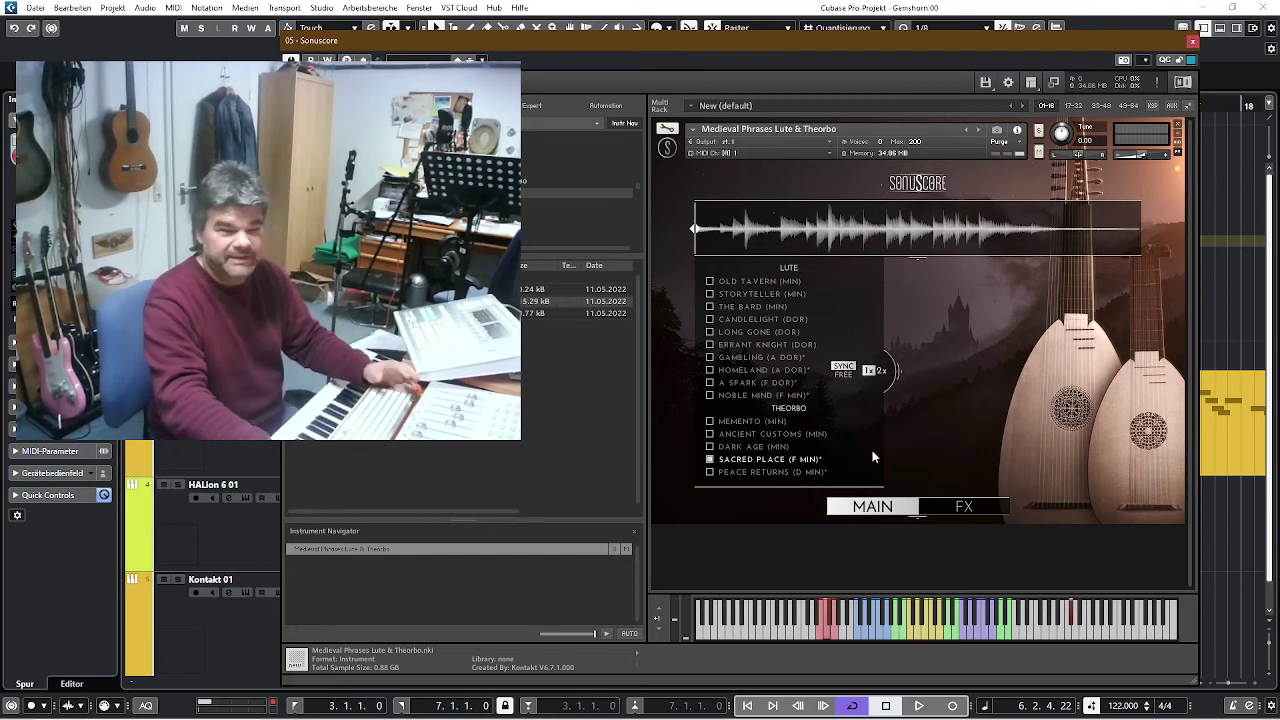
Step: Close the Sonuscore instrument window and set the project tempo to 120
click(1192, 41)
scroll(1120, 708, down, 1)
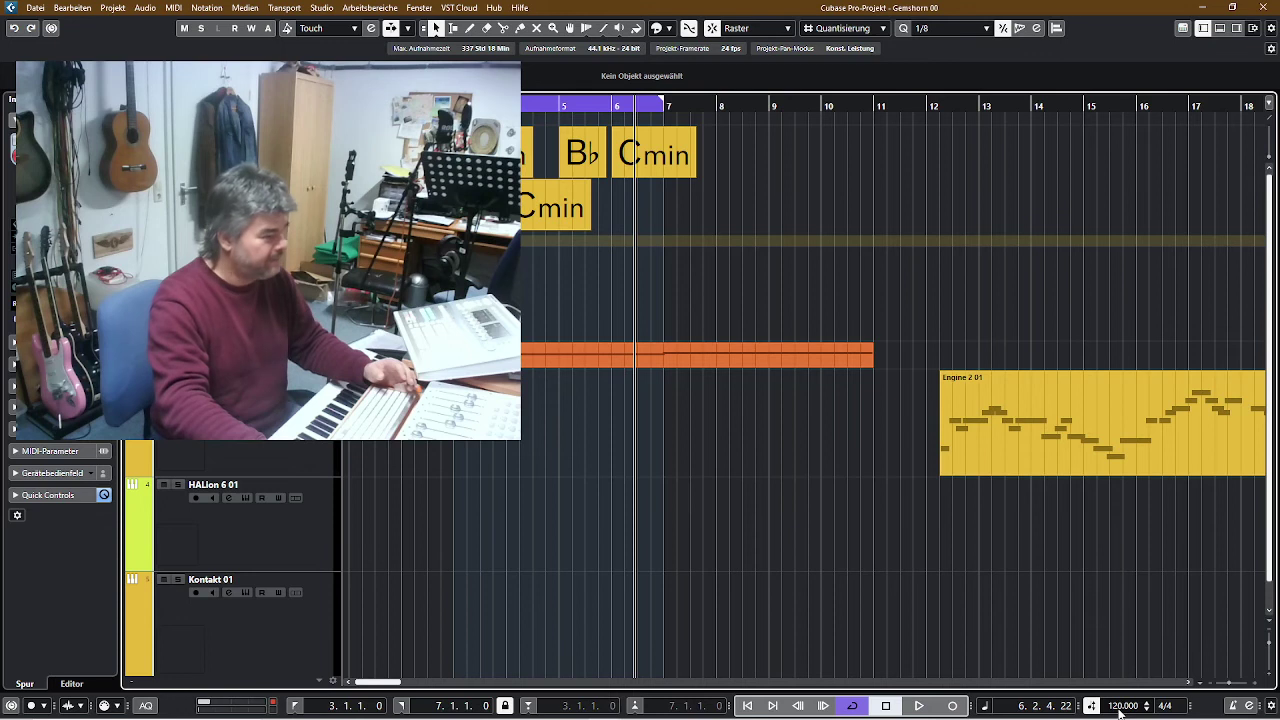
key(Delete)
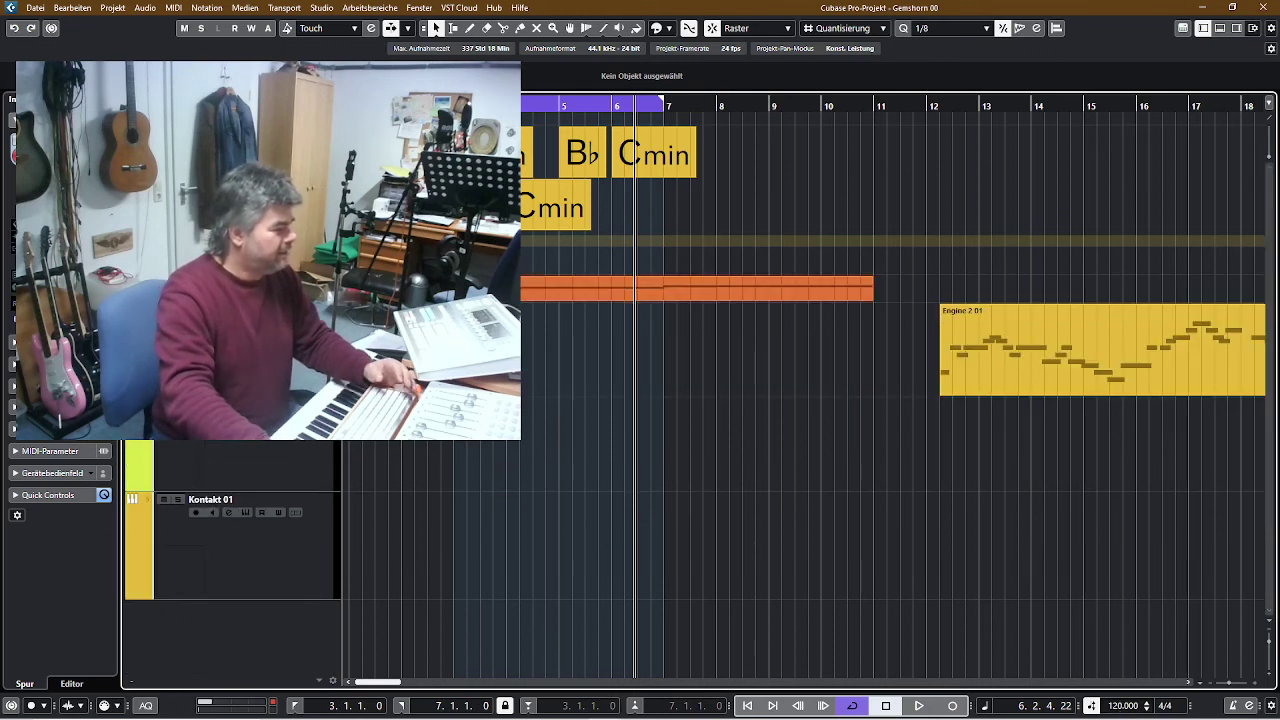
Step: Place the playback position at 2.4.3, just before the cycle range, play the project and stop it within bar 6
click(448, 214)
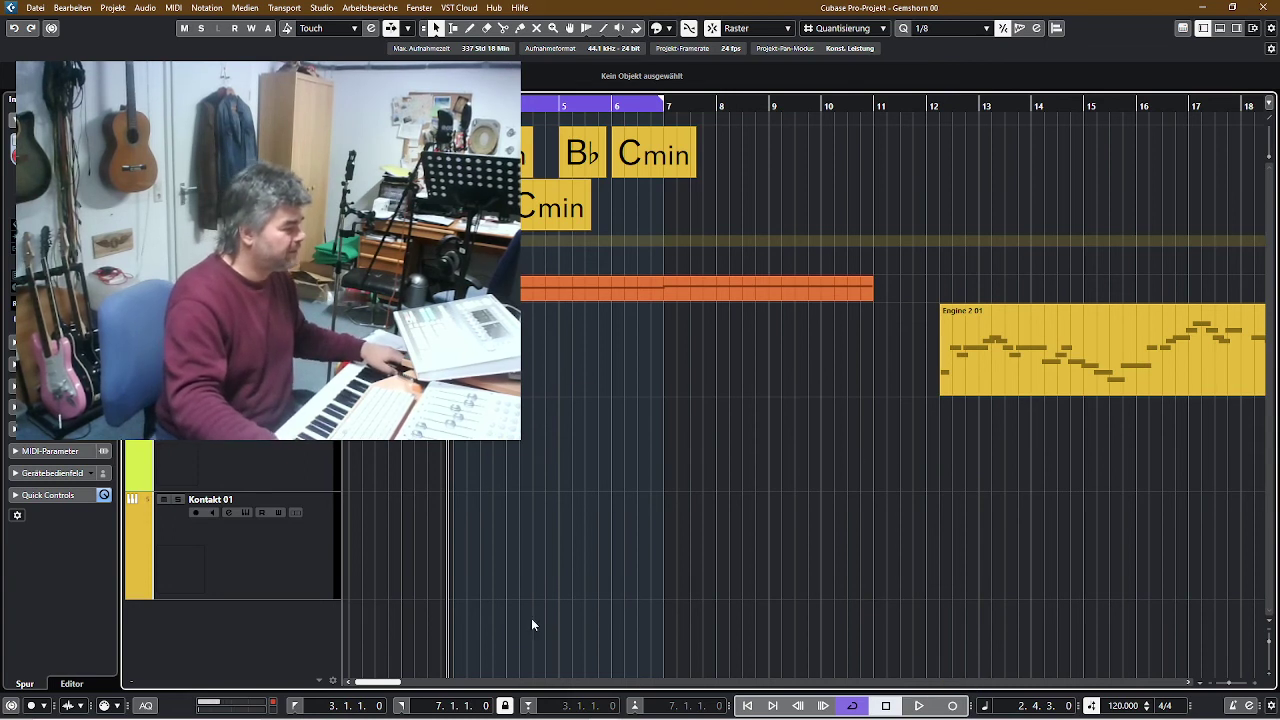
click(920, 706)
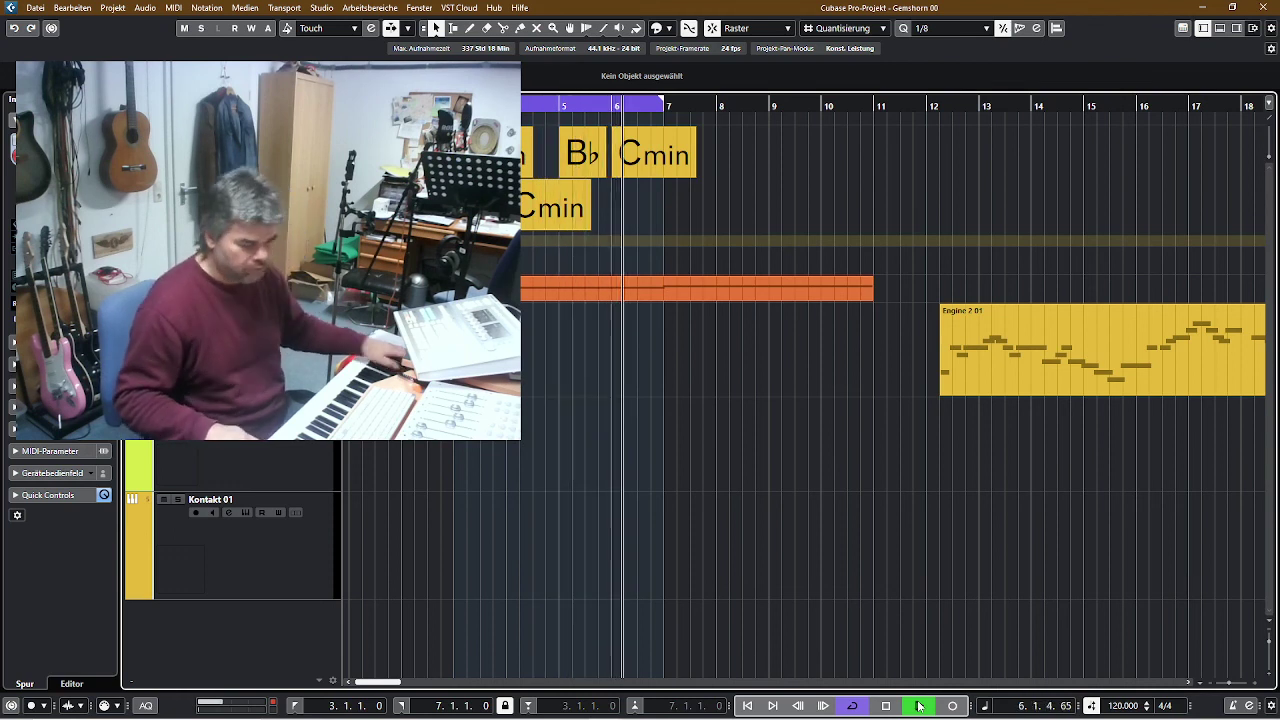
click(920, 706)
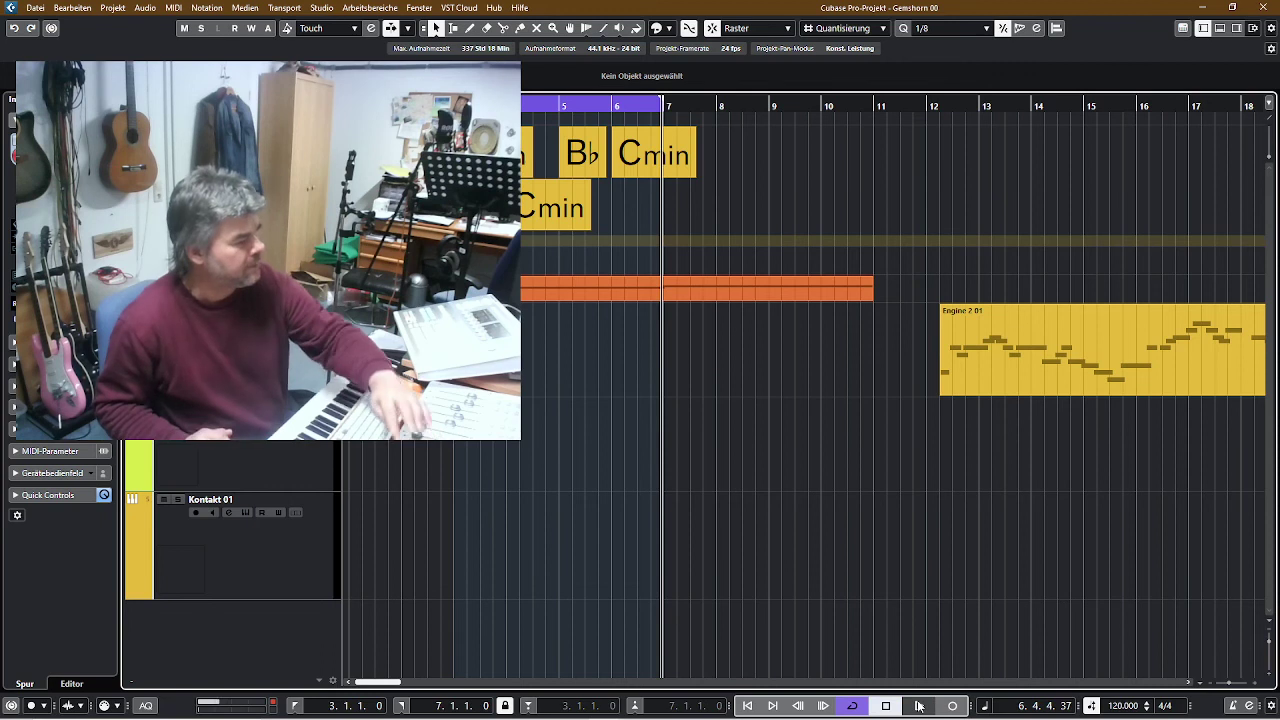